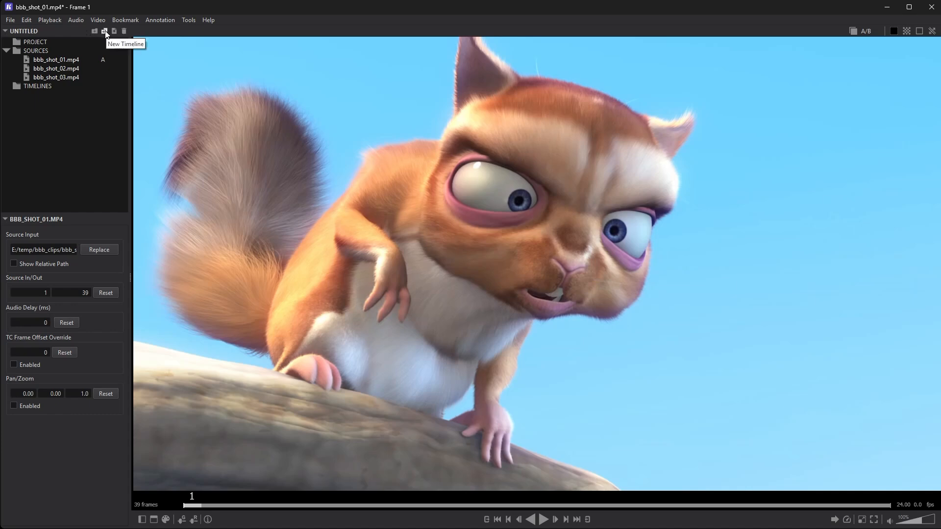
Create a new empty timeline in the project, keeping its default name
{"action": "left_click", "coordinate": [104, 31]}
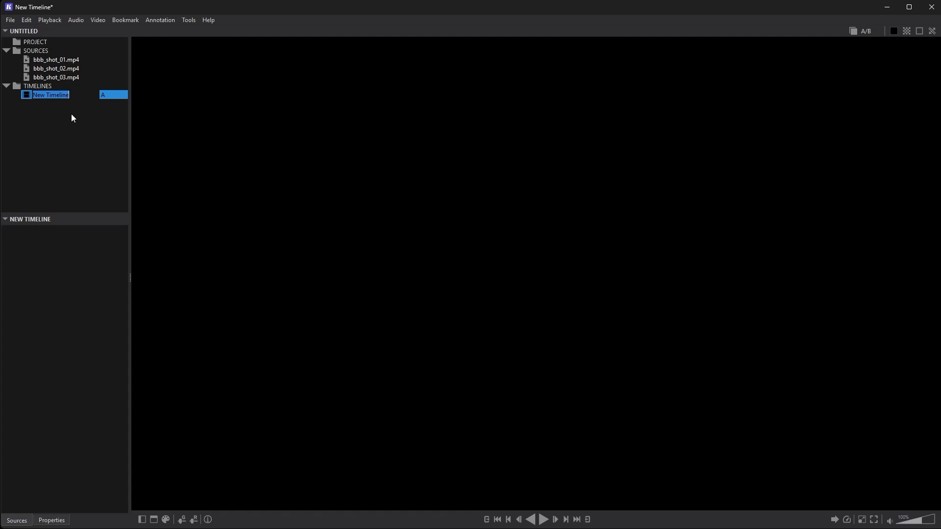
{"action": "key", "text": "Return"}
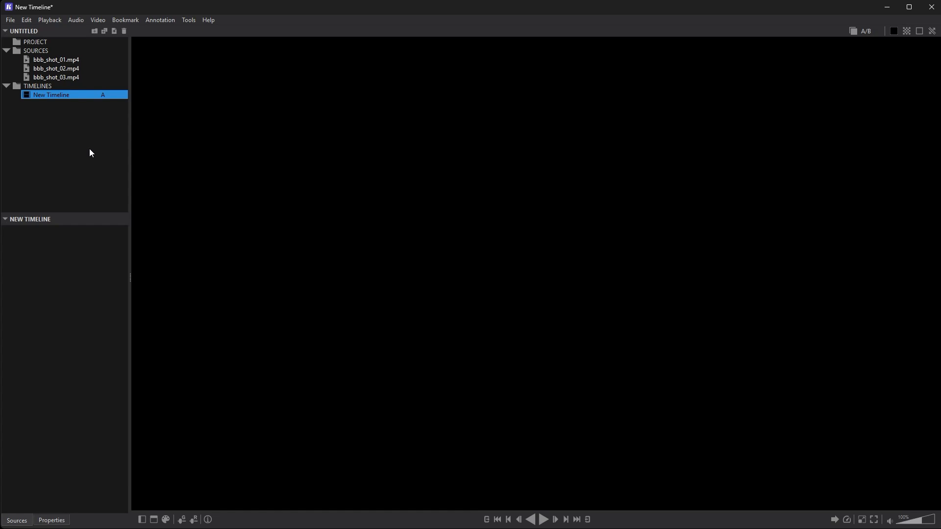
{"action": "left_click", "coordinate": [39, 86]}
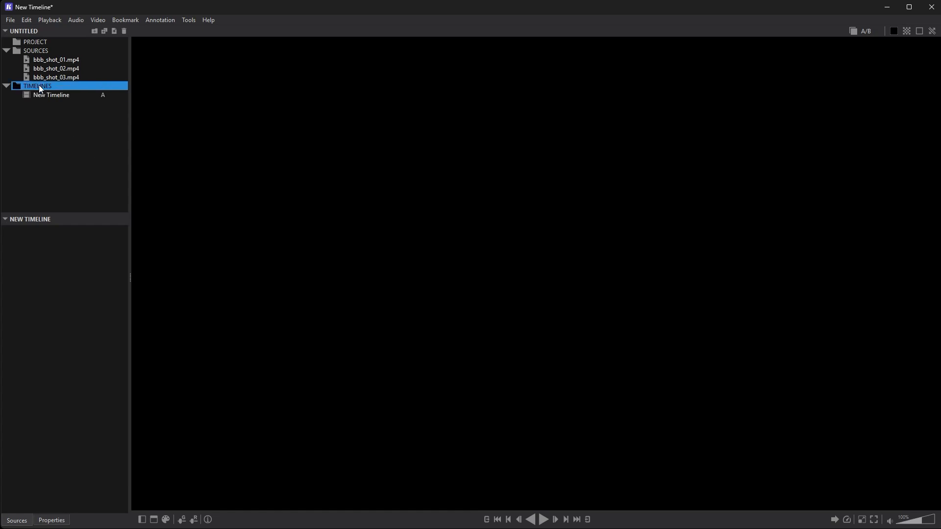
{"action": "left_click", "coordinate": [35, 43]}
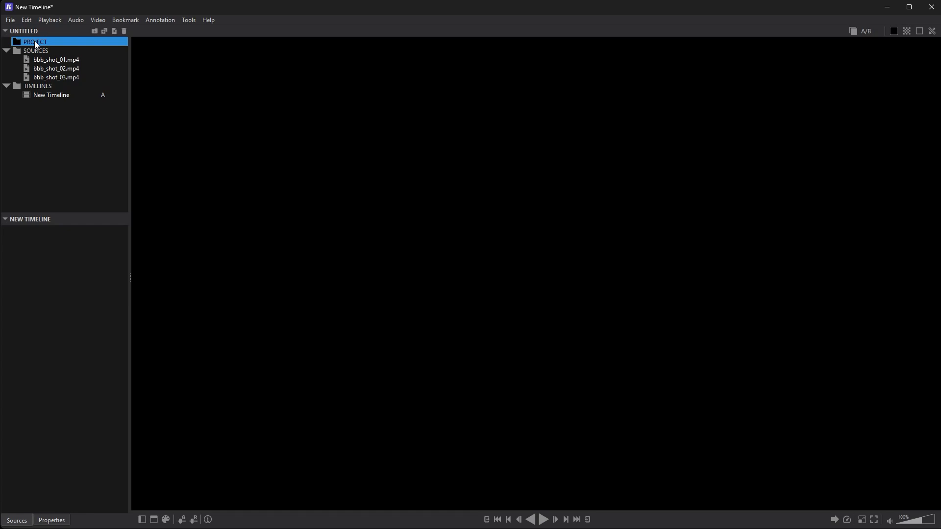
{"action": "right_click", "coordinate": [34, 40]}
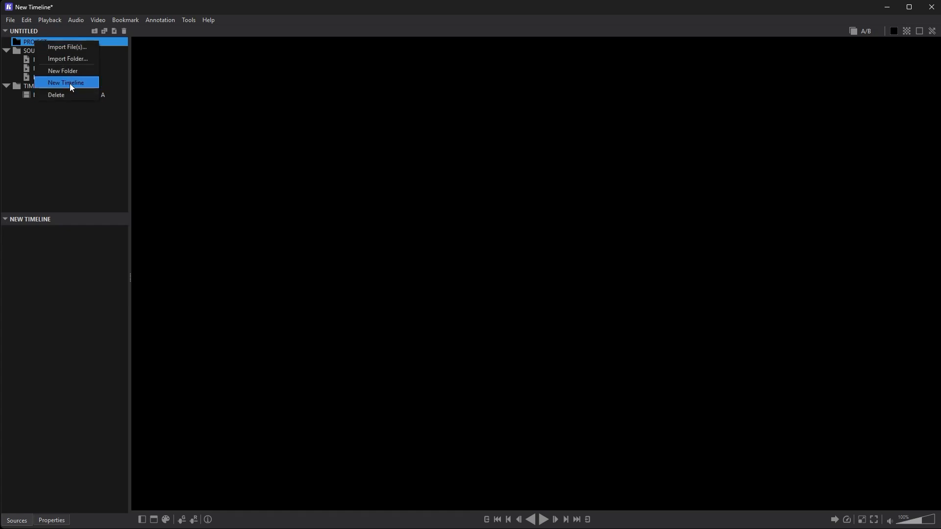
{"action": "left_click", "coordinate": [78, 165]}
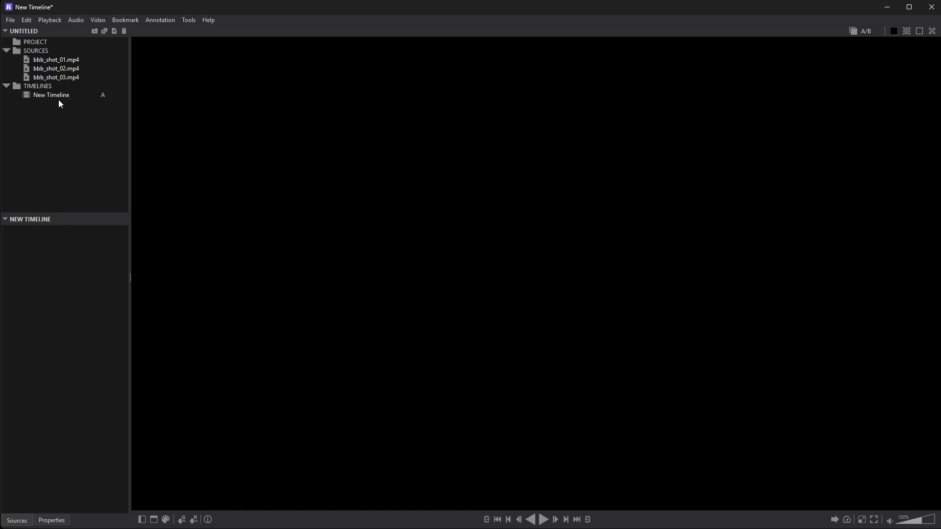
Add bbb_shot_01.mp4 to the empty timeline, followed by bbb_shot_02.mp4 and bbb_shot_03.mp4 together
{"action": "left_click", "coordinate": [67, 59]}
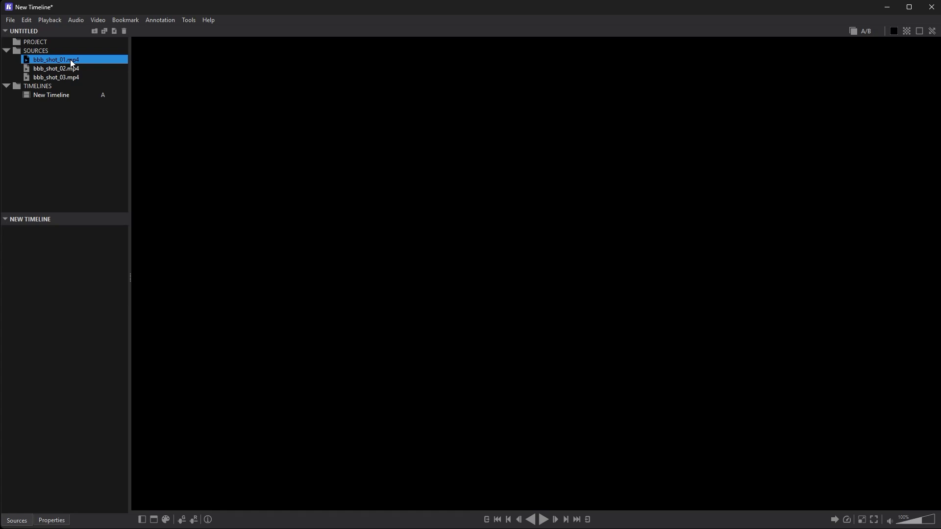
{"action": "left_click_drag", "start_coordinate": [71, 60], "coordinate": [84, 271]}
{"action": "left_click_drag", "start_coordinate": [77, 273], "coordinate": [78, 272]}
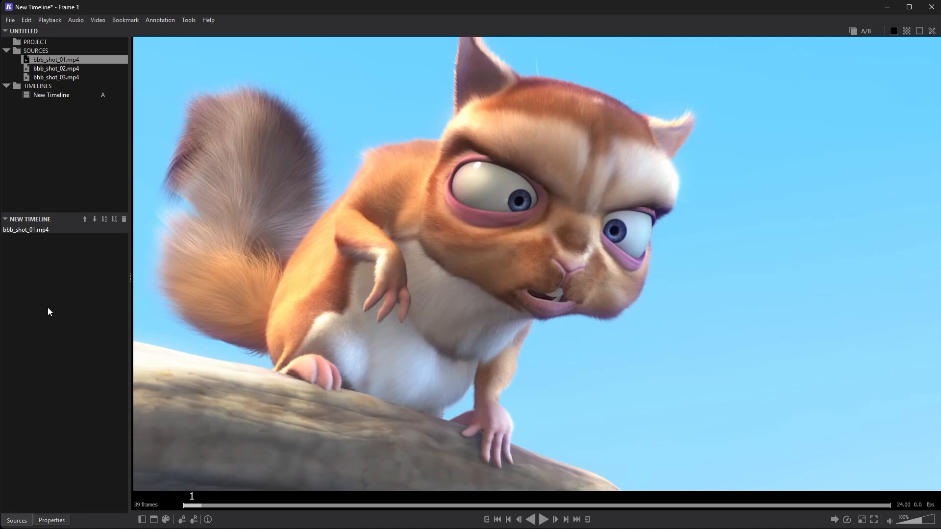
{"action": "left_click", "coordinate": [81, 69]}
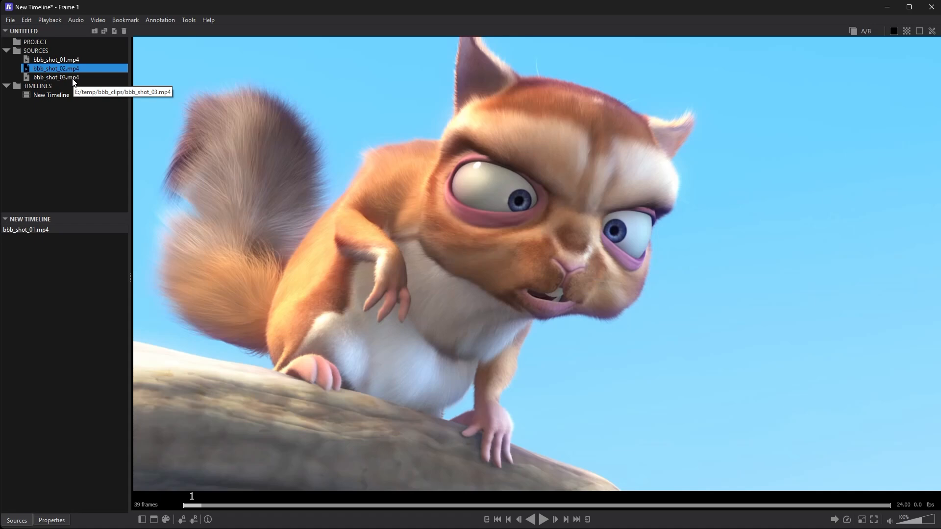
{"action": "left_click", "coordinate": [73, 78], "text": "shift"}
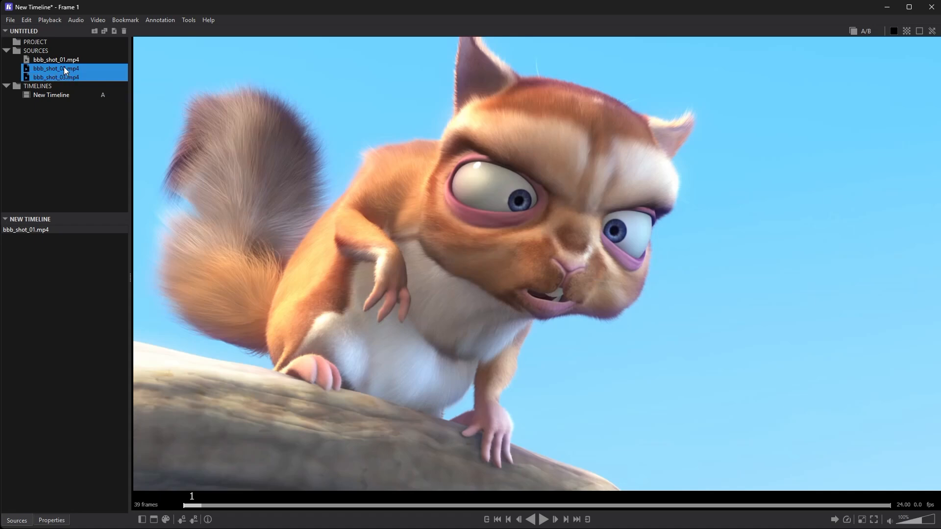
{"action": "left_click_drag", "start_coordinate": [64, 67], "coordinate": [59, 284]}
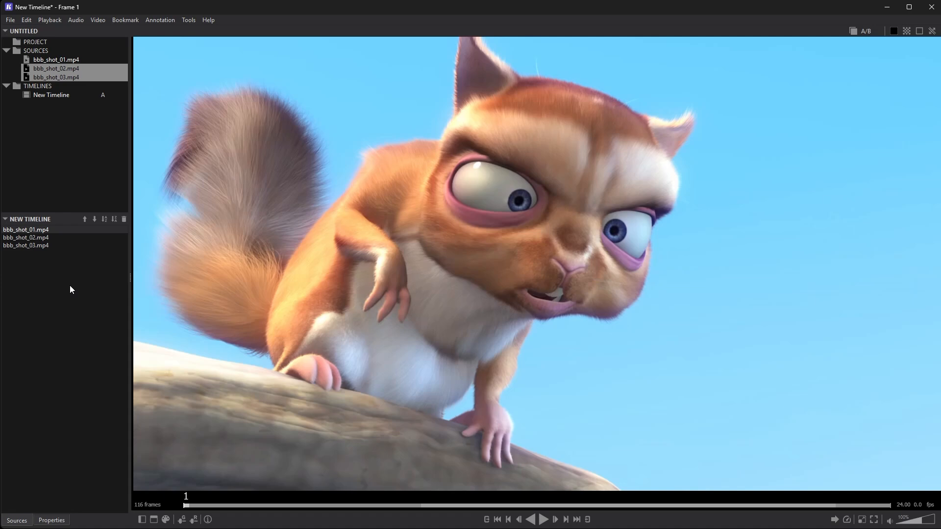
Delete the New Timeline from the project, leaving the source clips in place
{"action": "left_click", "coordinate": [63, 95]}
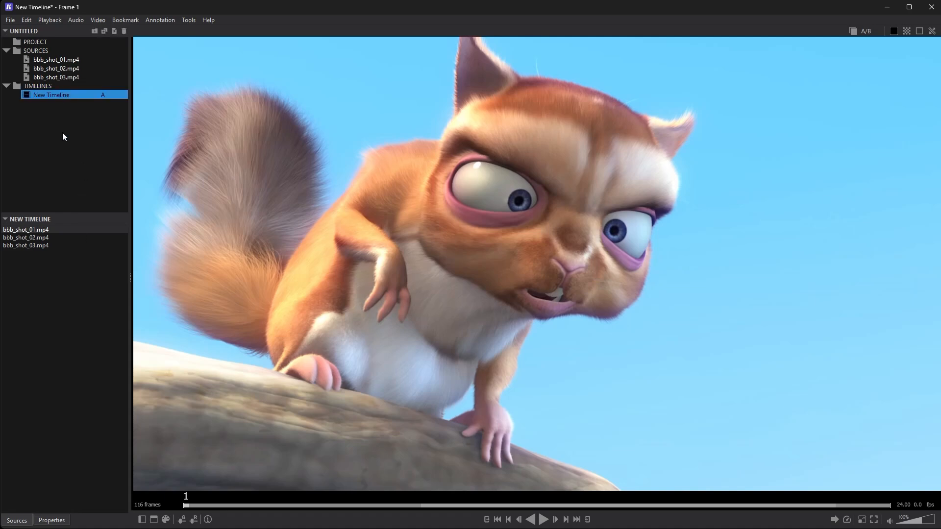
{"action": "key", "text": "Delete"}
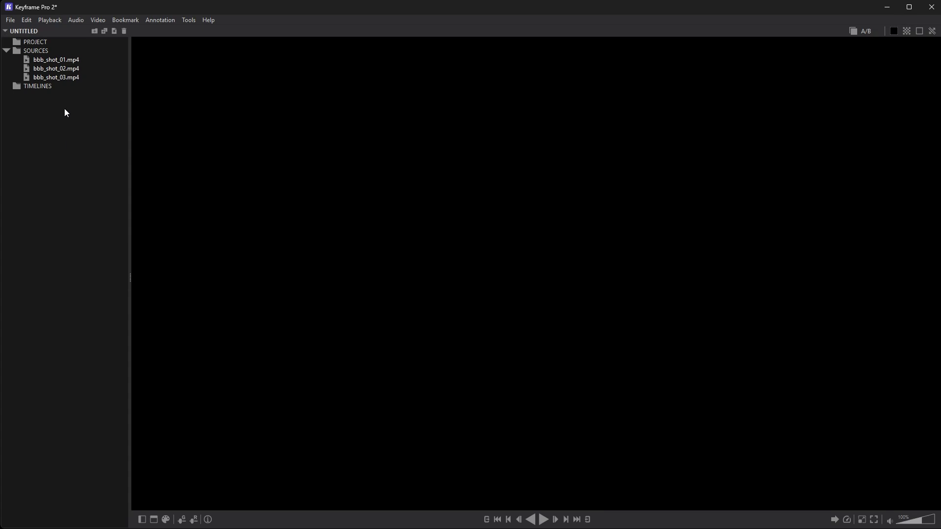
Create a new timeline directly from the three source clips bbb_shot_01.mp4 to bbb_shot_03.mp4, keeping its default name
{"action": "left_click", "coordinate": [64, 58]}
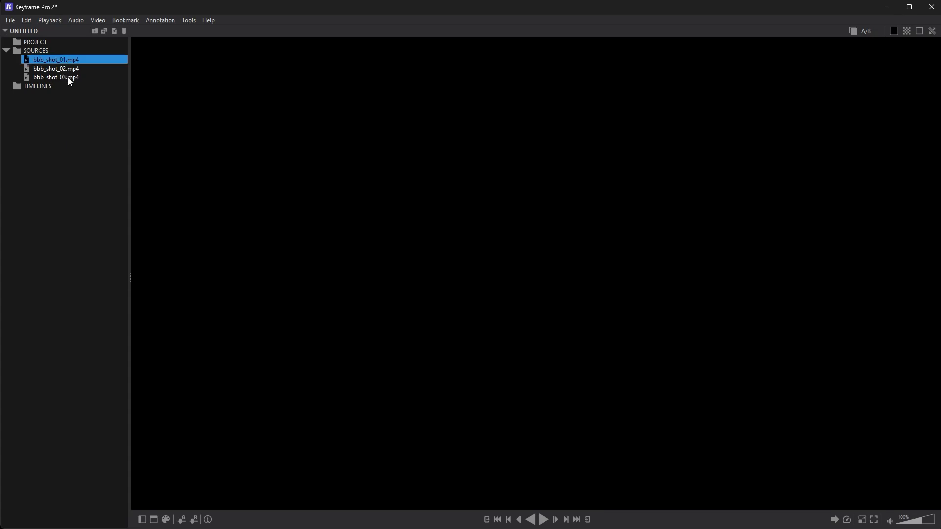
{"action": "left_click", "coordinate": [68, 77], "text": "shift"}
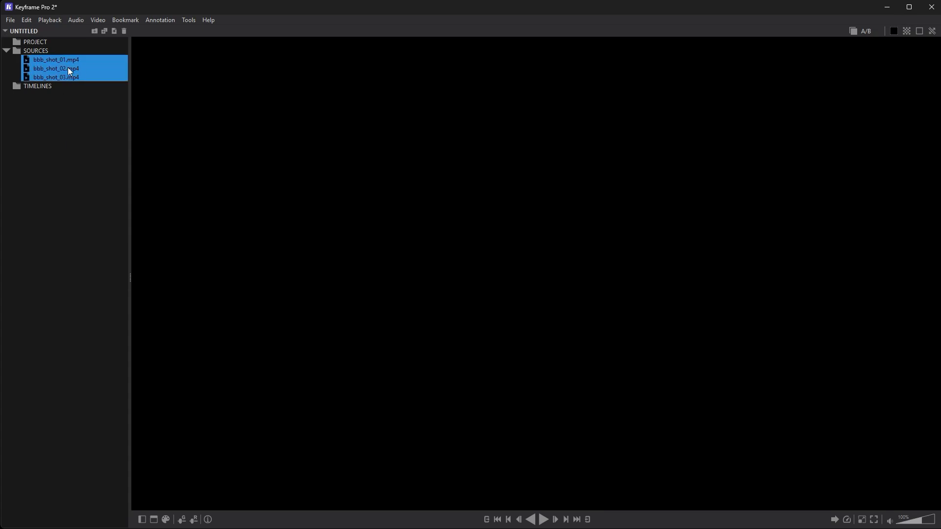
{"action": "right_click", "coordinate": [66, 59]}
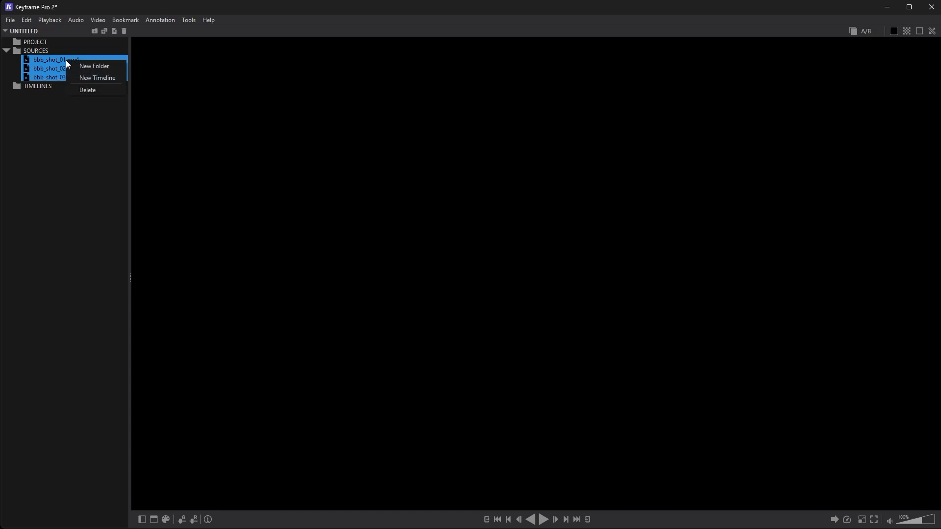
{"action": "left_click", "coordinate": [112, 77]}
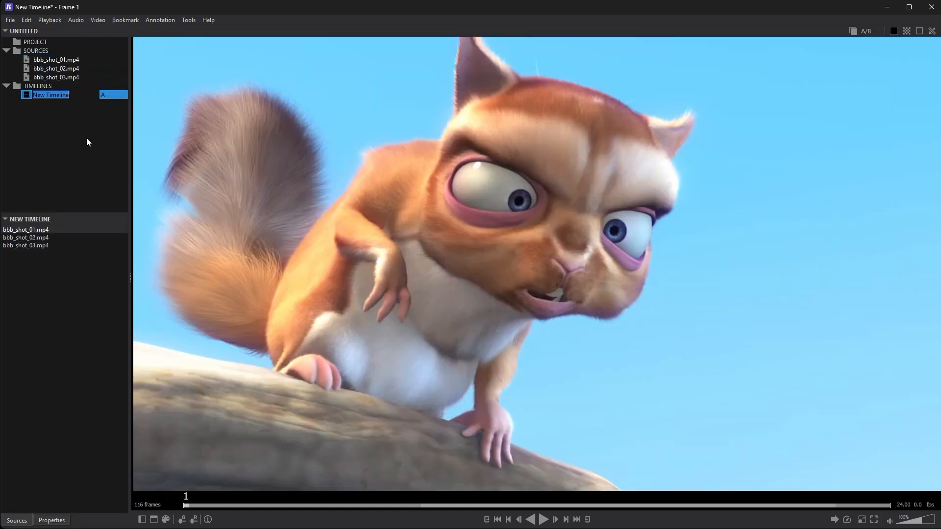
{"action": "key", "text": "Return"}
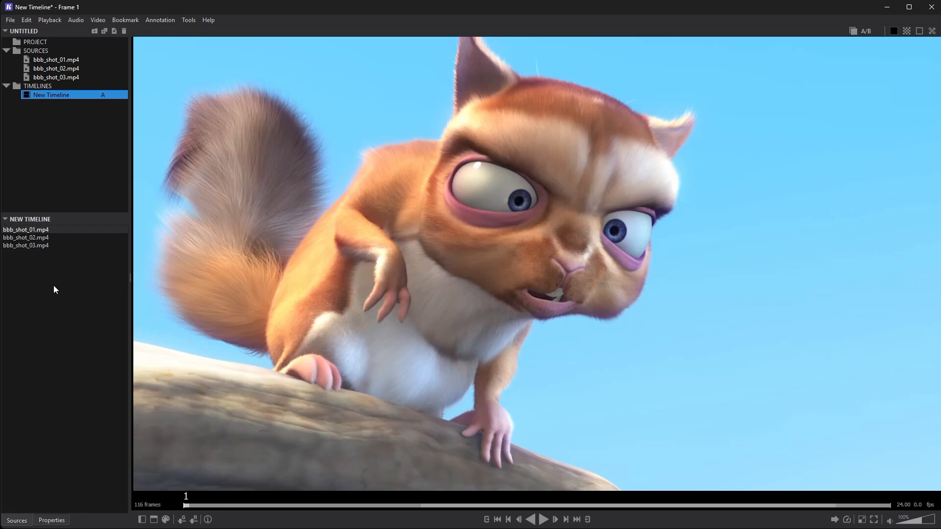
Move bbb_shot_01.mp4 down two places to the end of the timeline's clip order
{"action": "left_click", "coordinate": [44, 229]}
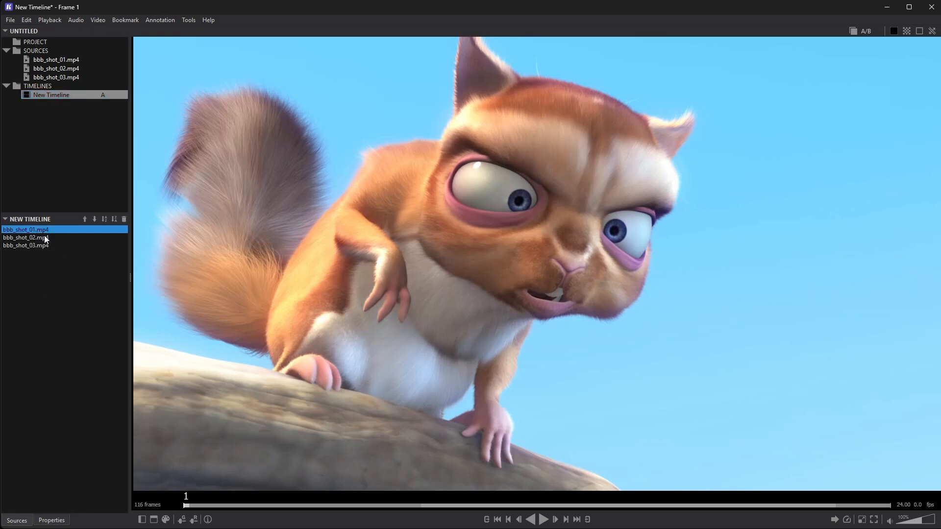
{"action": "left_click", "coordinate": [43, 237]}
{"action": "left_click", "coordinate": [44, 244]}
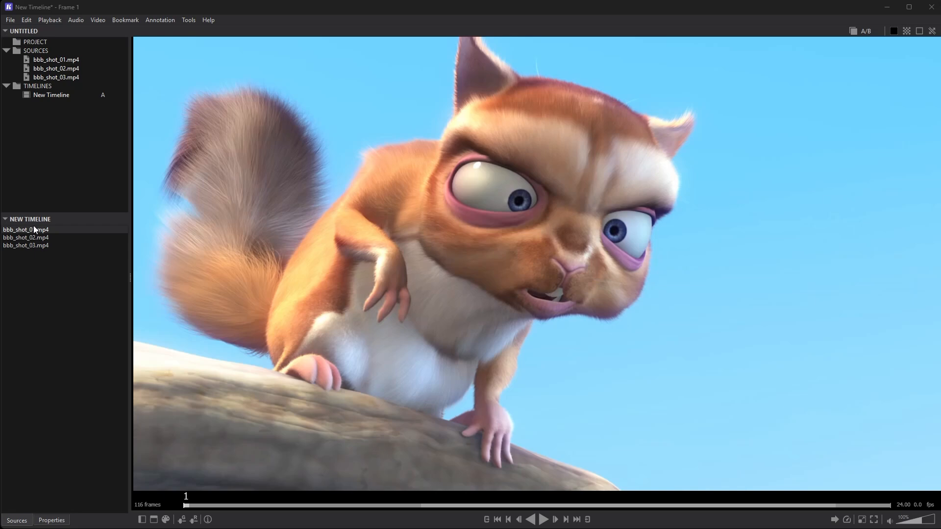
{"action": "mouse_move", "coordinate": [33, 229]}
{"action": "left_mouse_down"}
{"action": "mouse_move", "coordinate": [43, 252]}
{"action": "mouse_move", "coordinate": [37, 227]}
{"action": "left_mouse_up"}
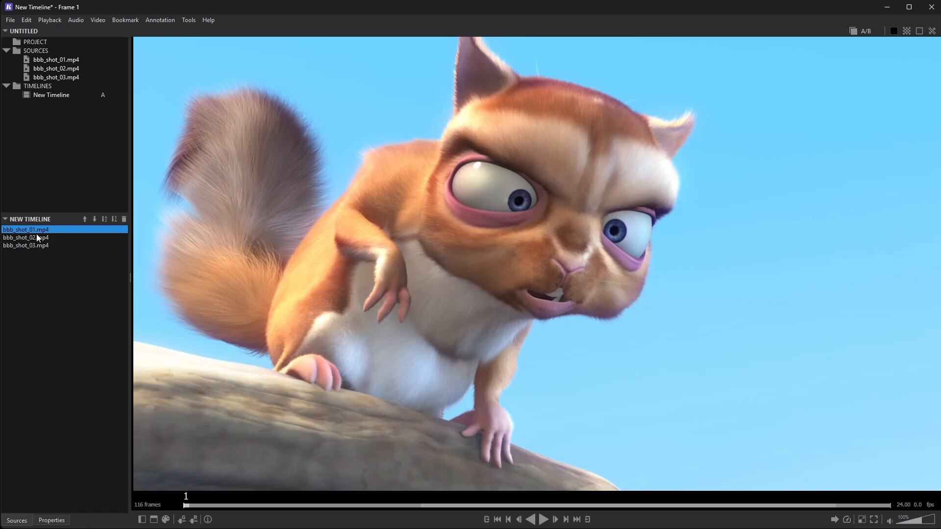
{"action": "left_click", "coordinate": [93, 220]}
{"action": "left_click", "coordinate": [93, 220]}
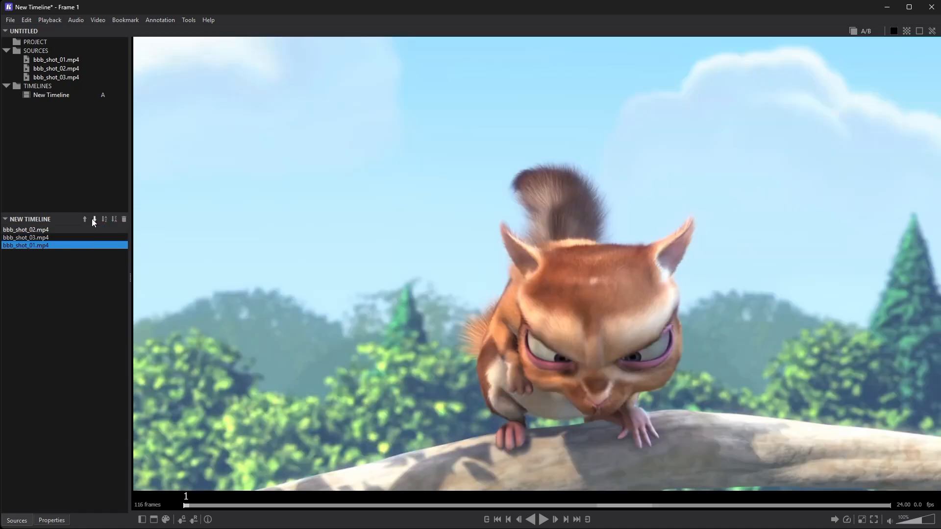
Move bbb_shot_01.mp4 back up to the first place in the timeline and clear the clip selection
{"action": "left_click", "coordinate": [85, 219]}
{"action": "left_click", "coordinate": [86, 218]}
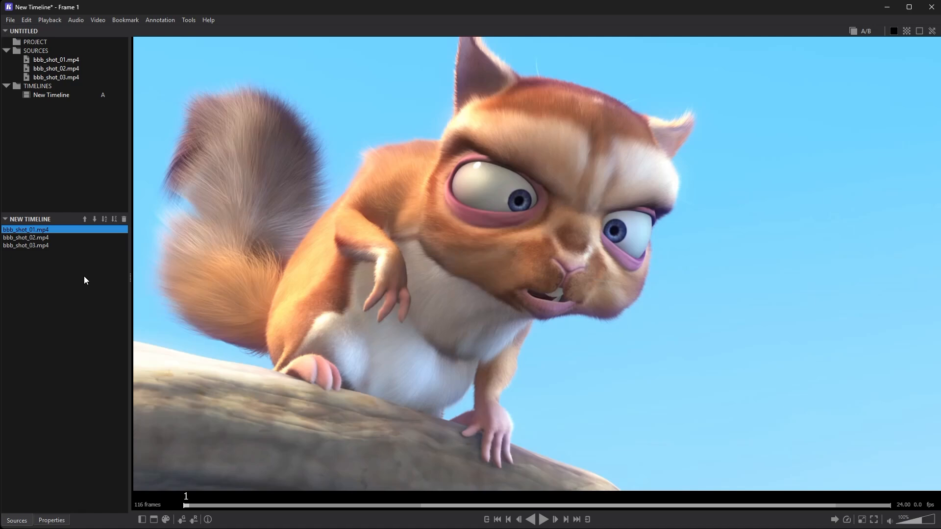
{"action": "left_click", "coordinate": [85, 277]}
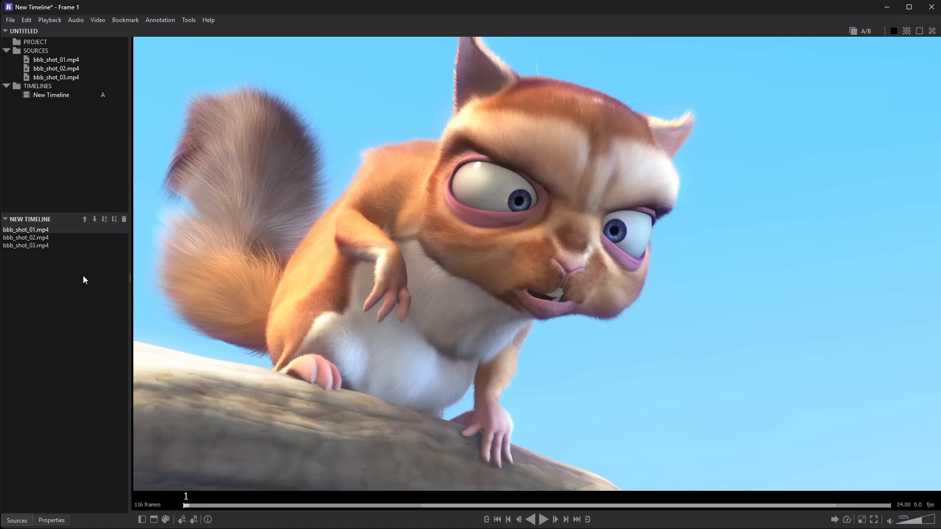
Remove bbb_shot_03.mp4 from the timeline and undo the removal
{"action": "left_click", "coordinate": [38, 246]}
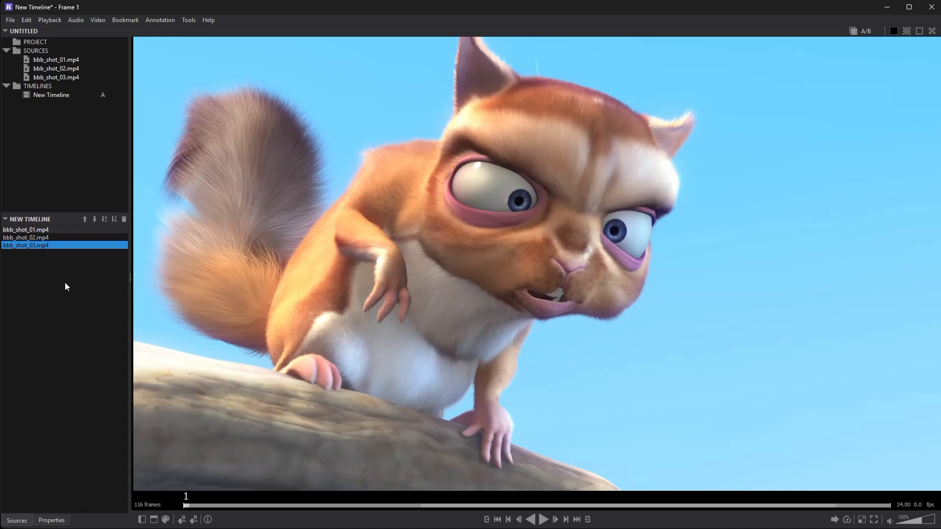
{"action": "left_click", "coordinate": [125, 219]}
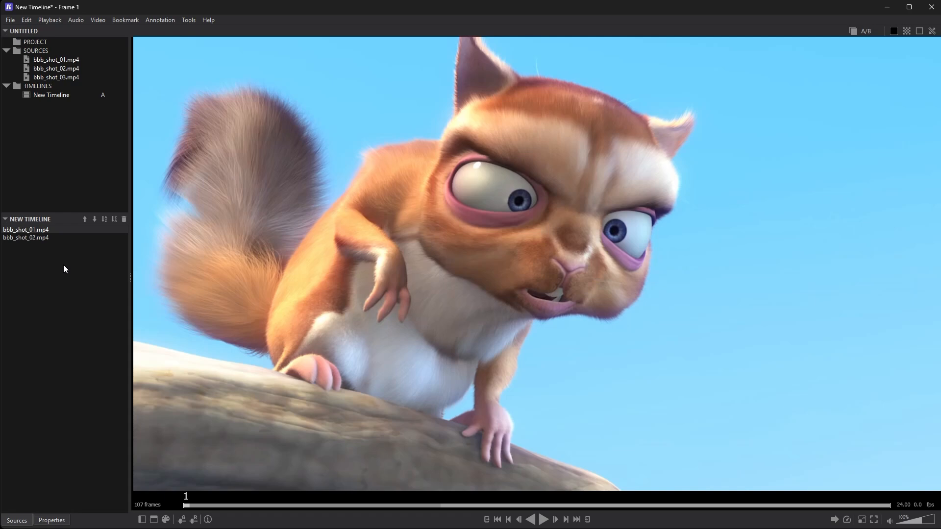
{"action": "key", "text": "ctrl+z"}
Load the source clip bbb_shot_02.mp4 in the viewer and scrub through it to frame 65
{"action": "left_click", "coordinate": [63, 70]}
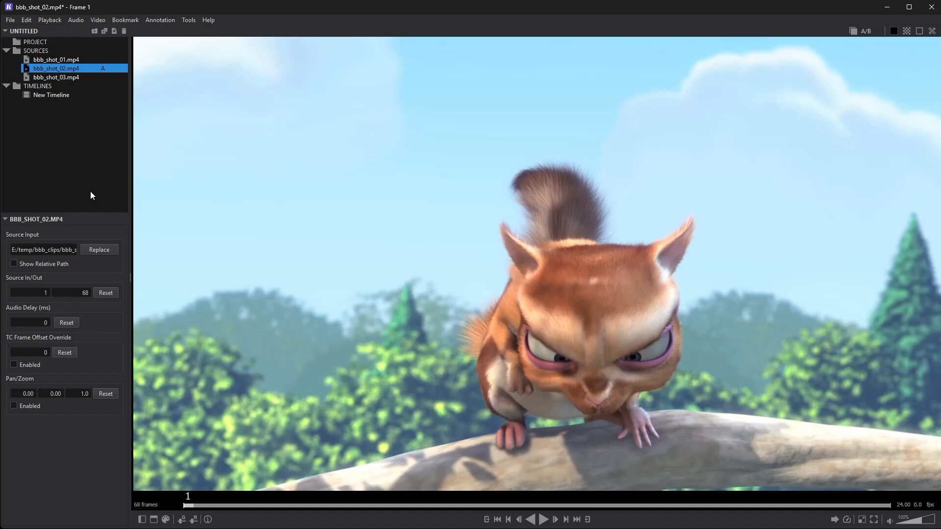
{"action": "left_click", "coordinate": [205, 505]}
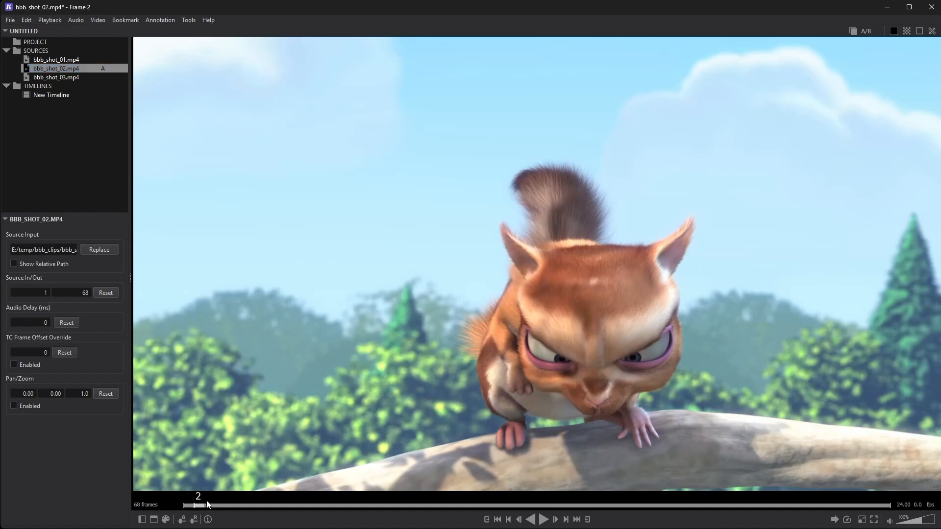
{"action": "left_click_drag", "start_coordinate": [207, 501], "coordinate": [853, 495]}
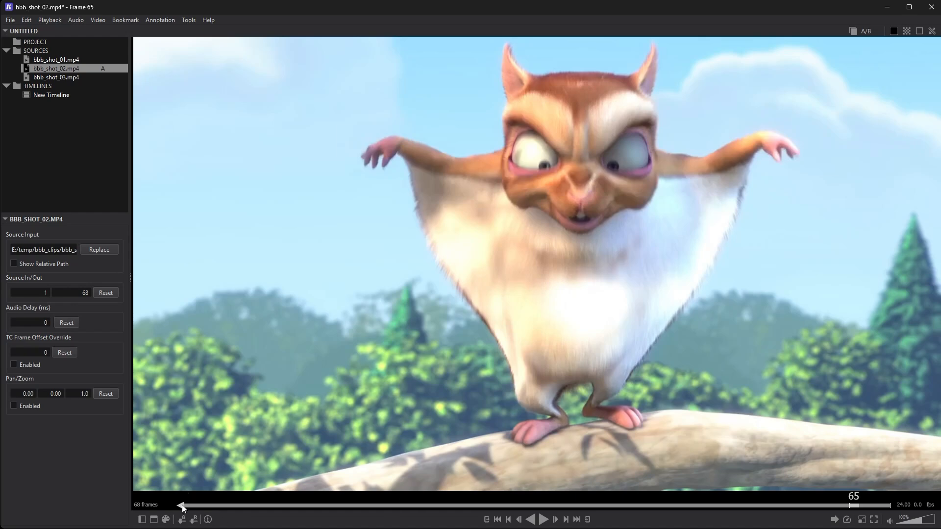
Trim bbb_shot_02.mp4 by setting the start of its playback range to frame 48
{"action": "left_click_drag", "start_coordinate": [181, 505], "coordinate": [676, 505]}
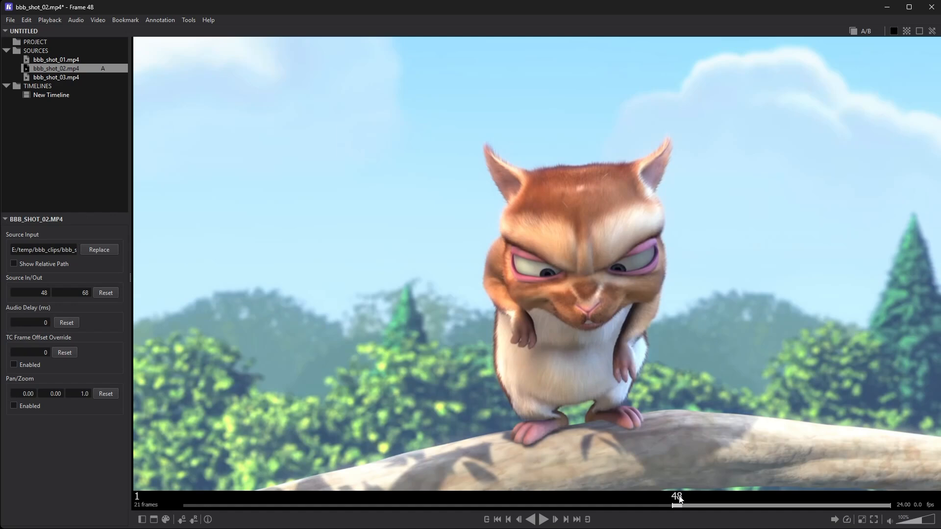
{"action": "right_click", "coordinate": [680, 500]}
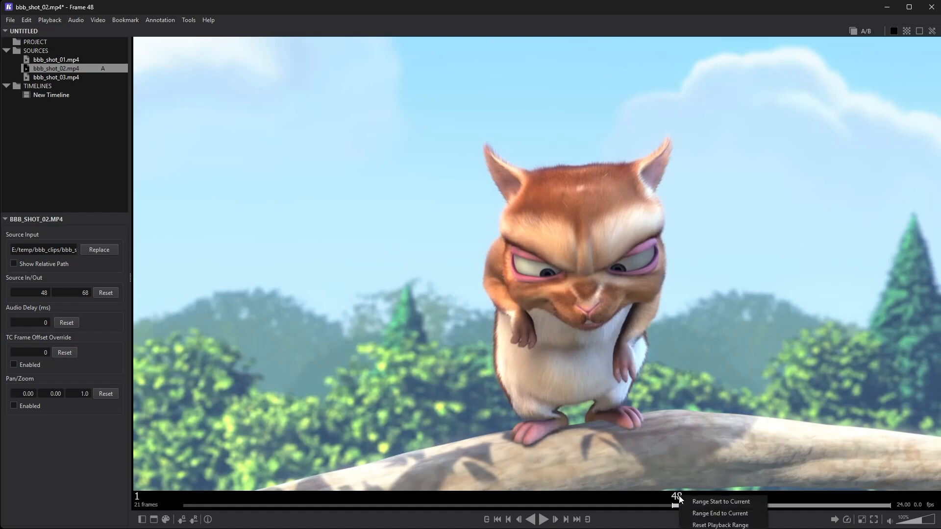
{"action": "left_click", "coordinate": [721, 502]}
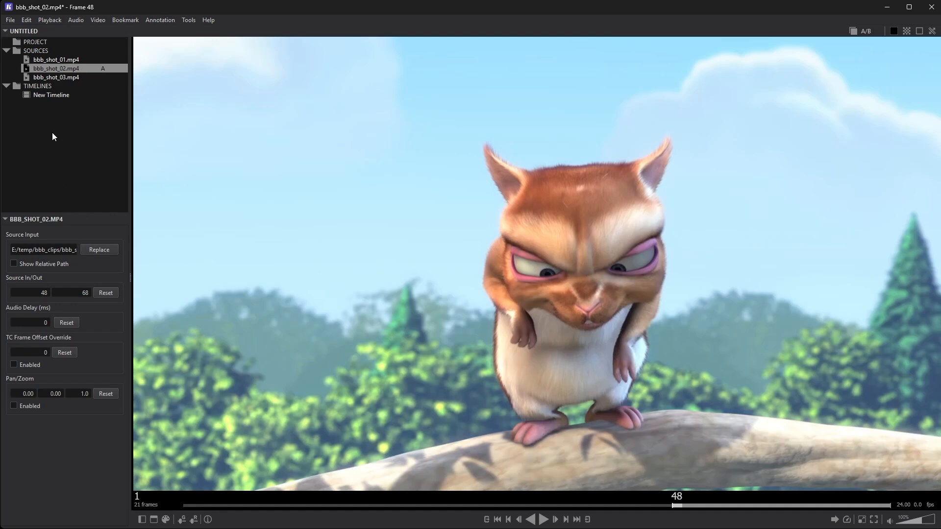
Load the New Timeline in the viewer and scrub through its clips to frame 63
{"action": "left_click", "coordinate": [57, 95]}
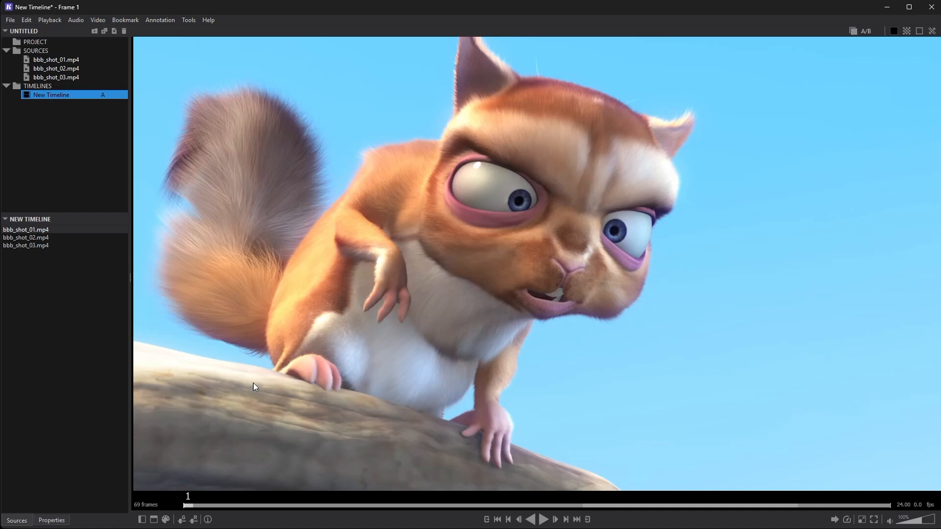
{"action": "left_click", "coordinate": [191, 504]}
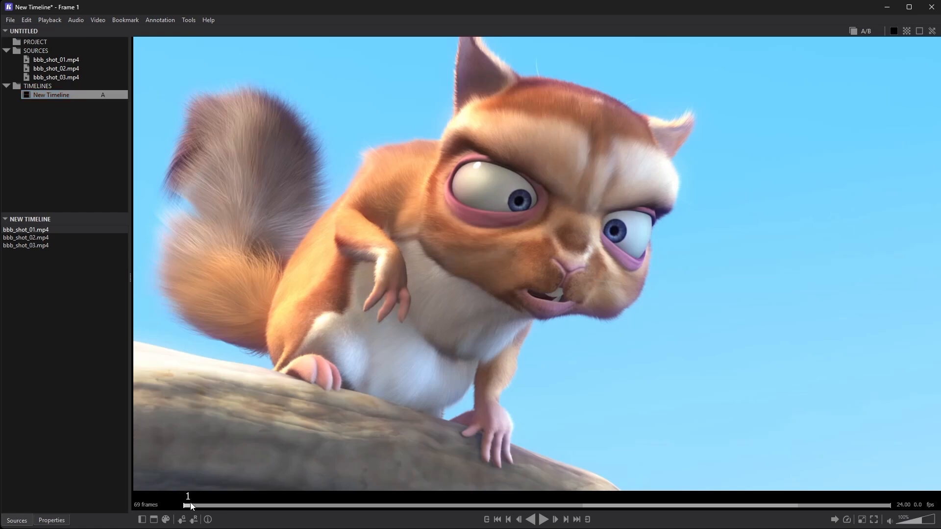
{"action": "left_click_drag", "start_coordinate": [191, 506], "coordinate": [823, 509]}
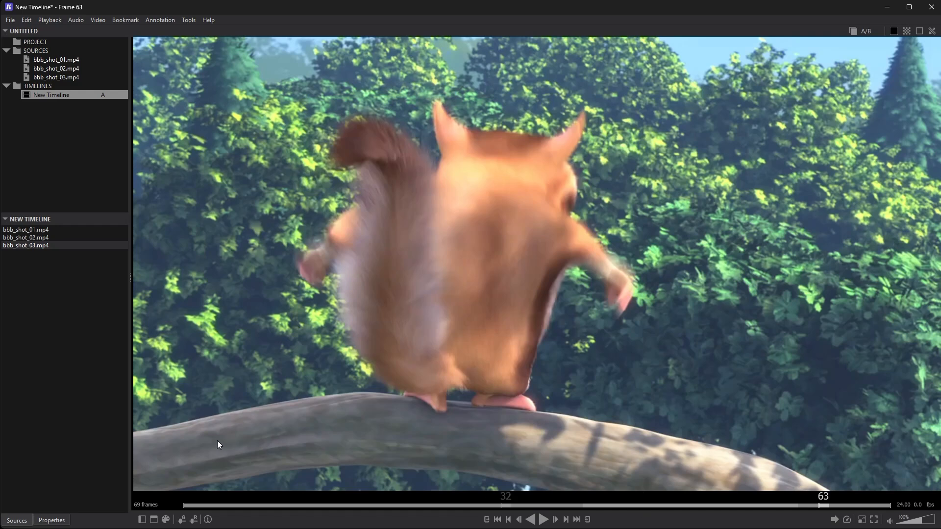
Turn off Use Source In/Outs in the New Timeline's properties and scrub the timeline to frame 34
{"action": "left_click", "coordinate": [57, 524]}
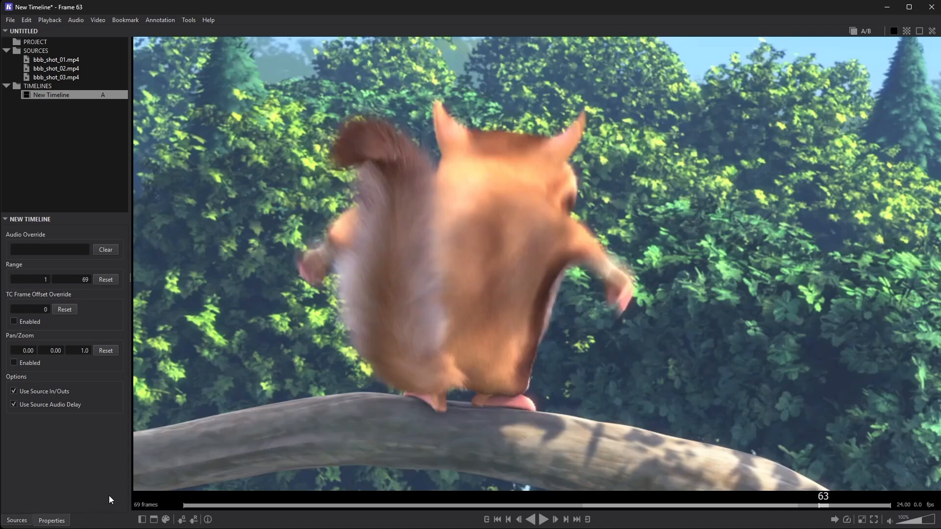
{"action": "left_click", "coordinate": [49, 391]}
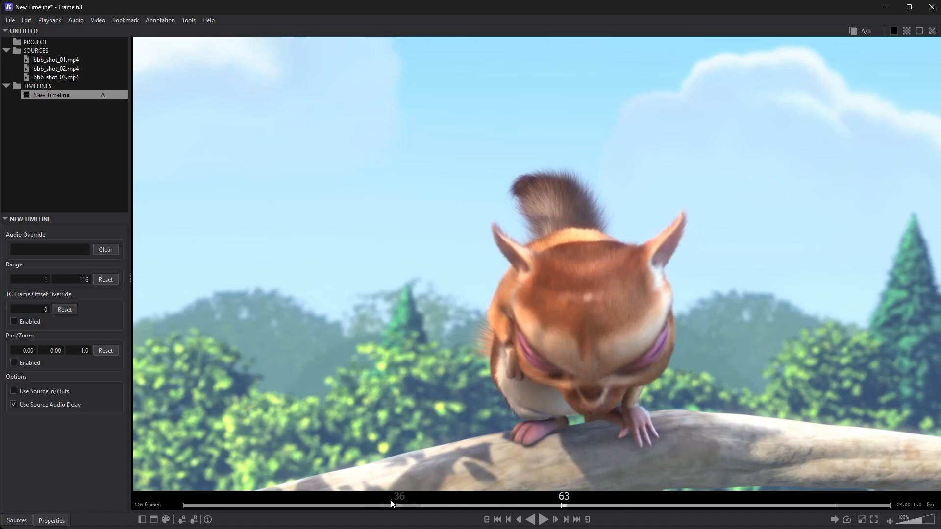
{"action": "mouse_move", "coordinate": [392, 503]}
{"action": "left_mouse_down"}
{"action": "mouse_move", "coordinate": [819, 503]}
{"action": "mouse_move", "coordinate": [386, 498]}
{"action": "left_mouse_up"}
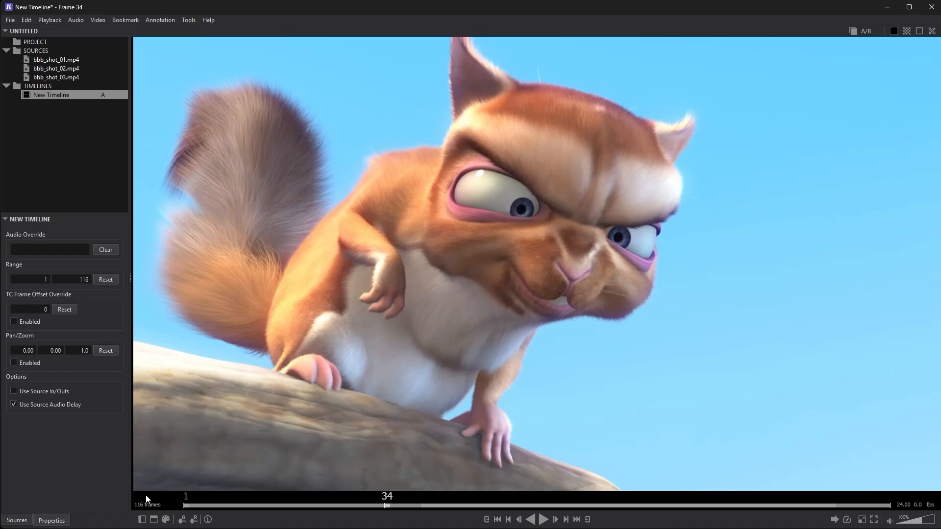
Toggle the New Timeline's Use Source In/Outs option on, off and on again
{"action": "left_click", "coordinate": [49, 390]}
{"action": "left_click", "coordinate": [48, 390]}
{"action": "left_click", "coordinate": [44, 392]}
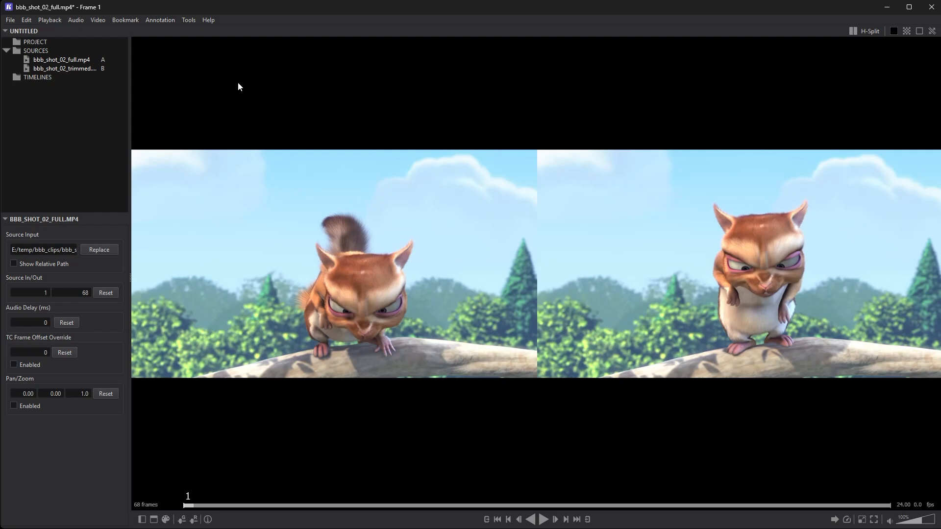
Compare the full and trimmed bbb_shot_02 clips side by side and set the start of bbb_shot_02_full.mp4's range to frame 48
{"action": "left_click", "coordinate": [76, 60]}
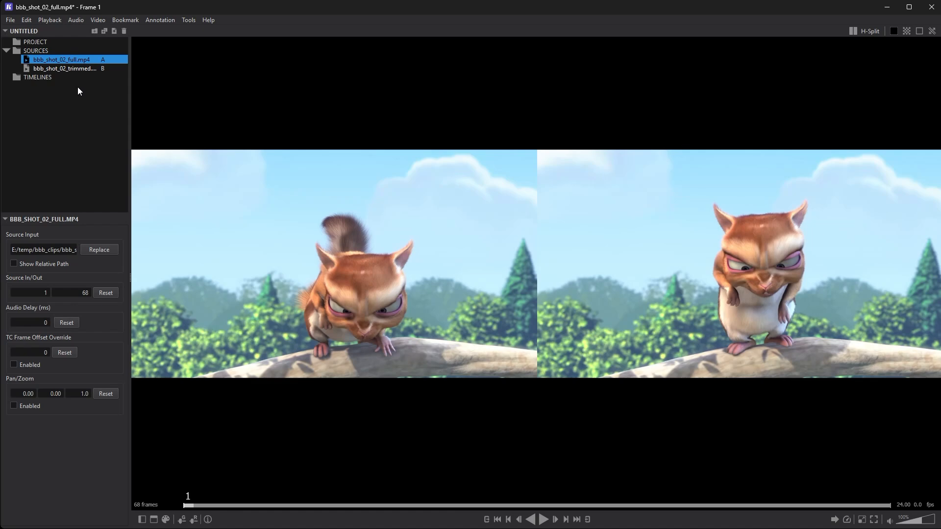
{"action": "left_click", "coordinate": [71, 68]}
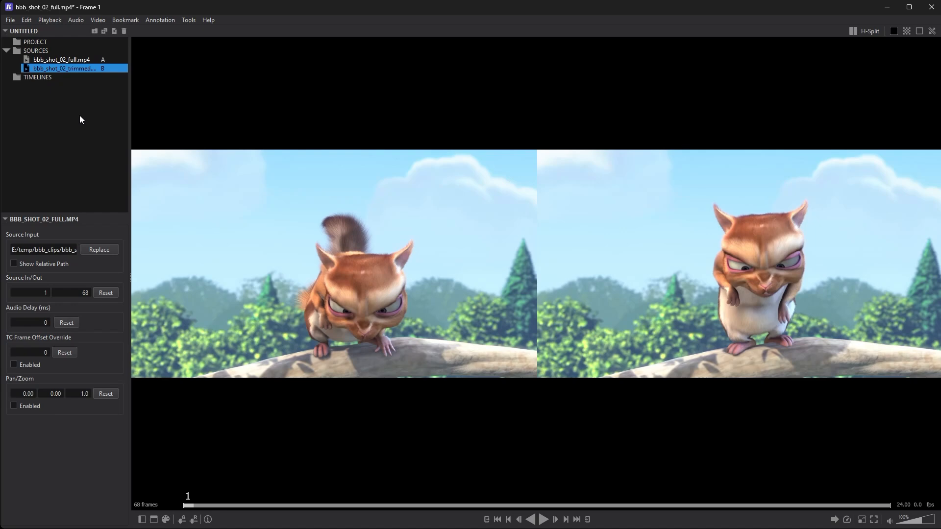
{"action": "left_click", "coordinate": [80, 117]}
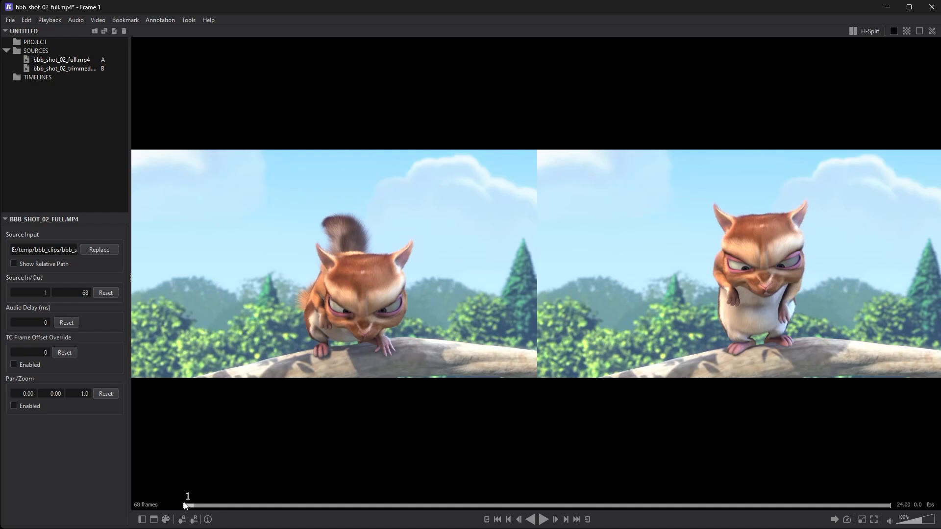
{"action": "left_click_drag", "start_coordinate": [186, 505], "coordinate": [190, 484]}
{"action": "left_click", "coordinate": [79, 59]}
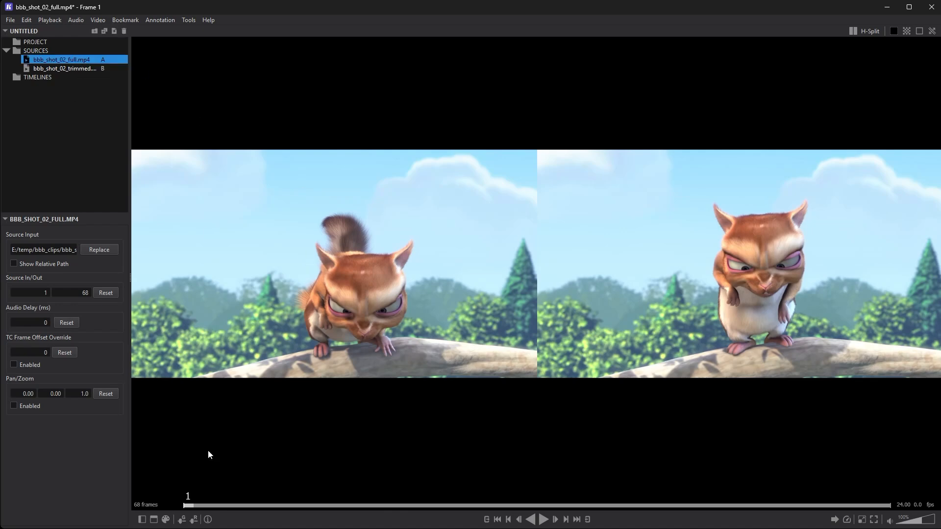
{"action": "left_click_drag", "start_coordinate": [184, 505], "coordinate": [674, 507]}
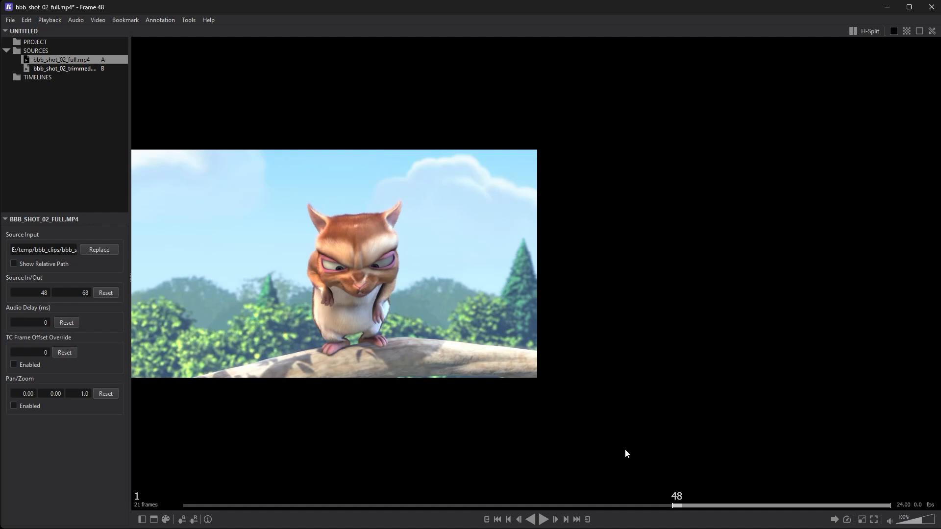
Create a timeline from bbb_shot_02_full.mp4 named full_with_trimmed_start and scrub around its start beside the trimmed clip
{"action": "left_click", "coordinate": [82, 58]}
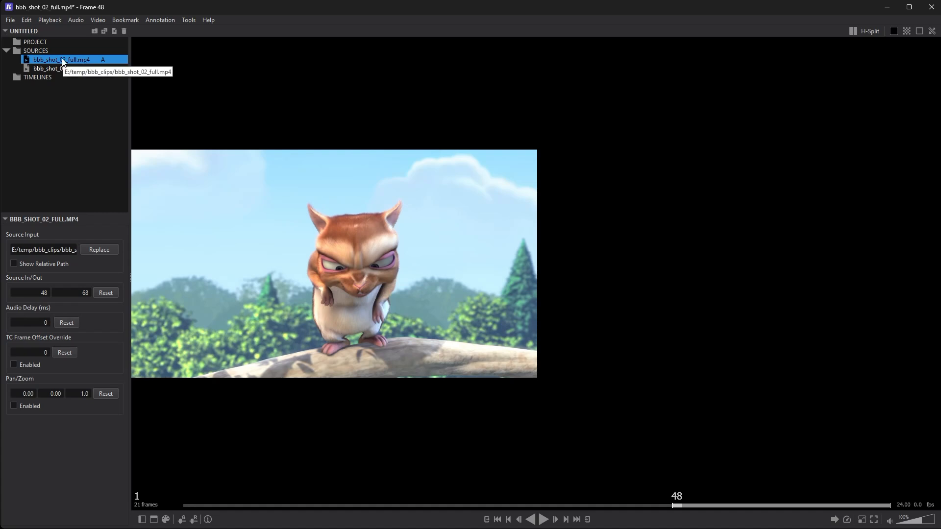
{"action": "left_click", "coordinate": [104, 33]}
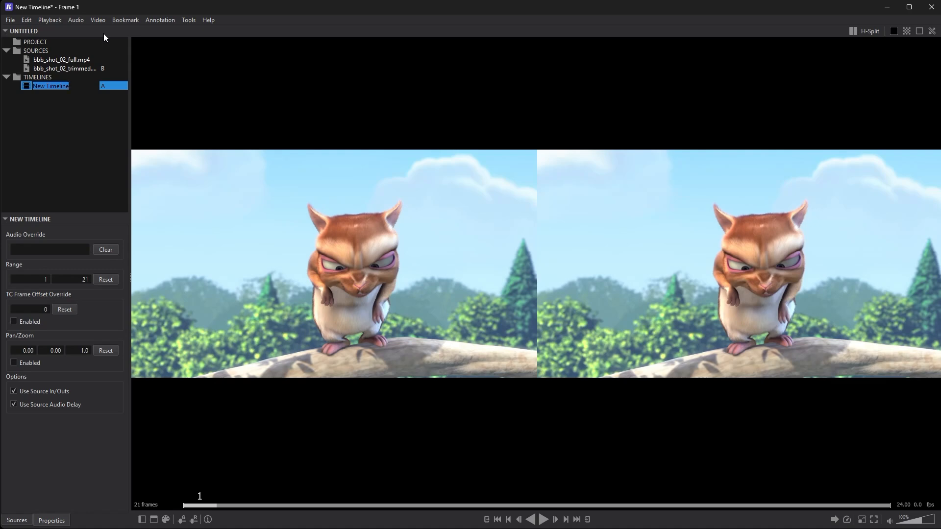
{"action": "type", "text": "full_with_trimmed_start"}
{"action": "key", "text": "Return"}
{"action": "left_click", "coordinate": [202, 505]}
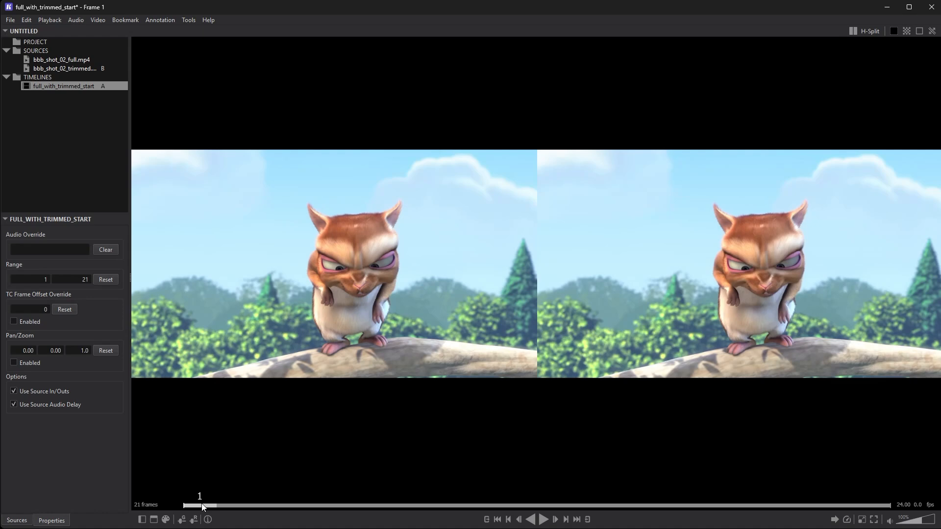
{"action": "left_click_drag", "start_coordinate": [204, 507], "coordinate": [183, 491]}
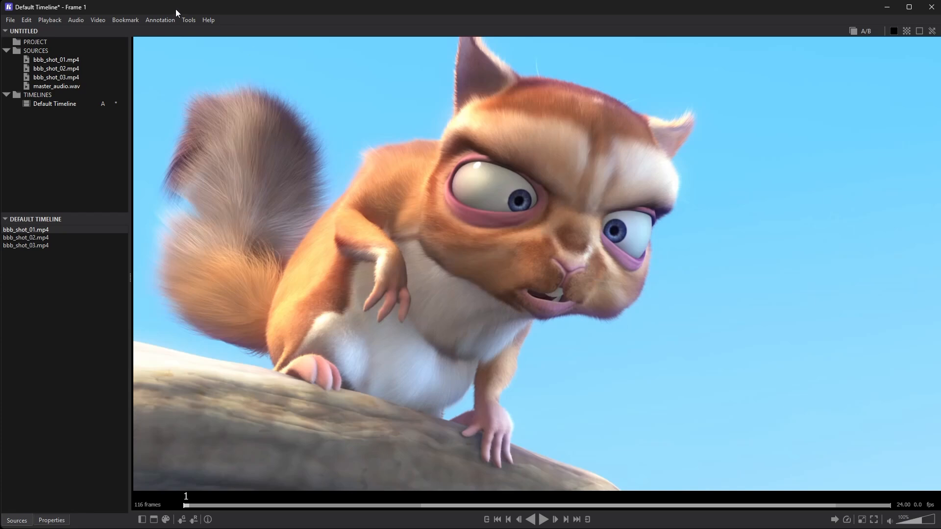
Assign master_audio.wav as the Default Timeline's audio override and clear the override again
{"action": "left_click", "coordinate": [72, 104]}
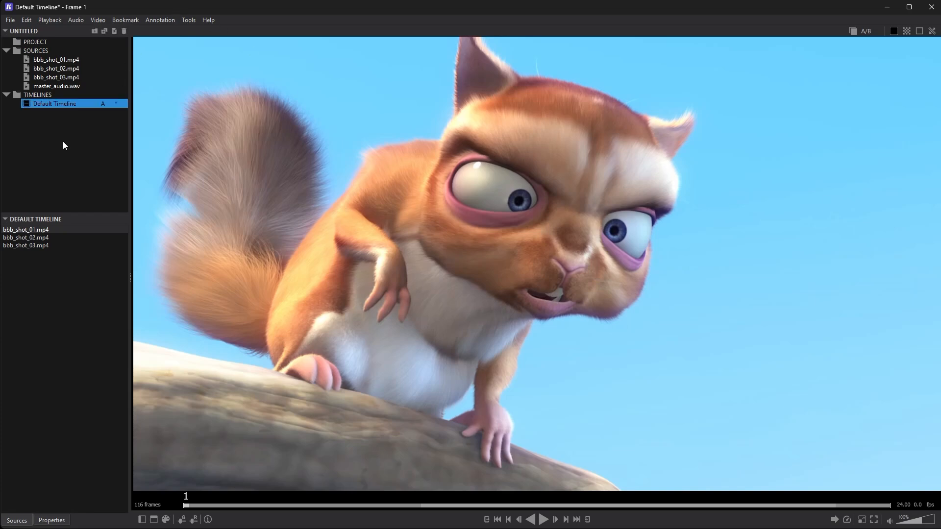
{"action": "left_click", "coordinate": [50, 318]}
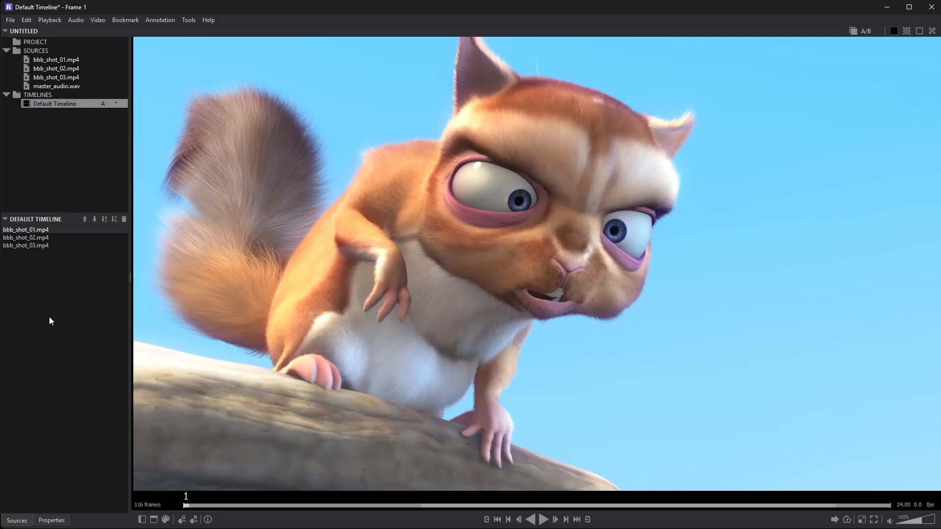
{"action": "left_click", "coordinate": [57, 522]}
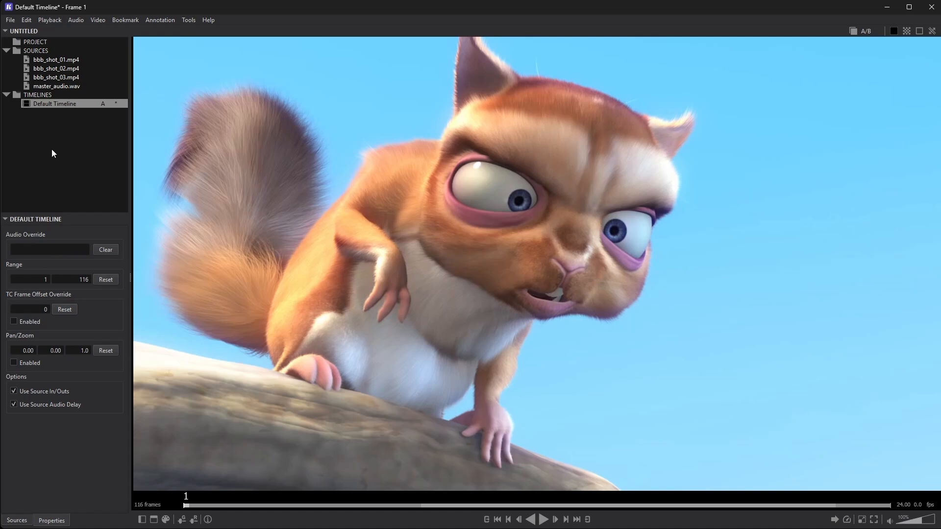
{"action": "left_click", "coordinate": [69, 87]}
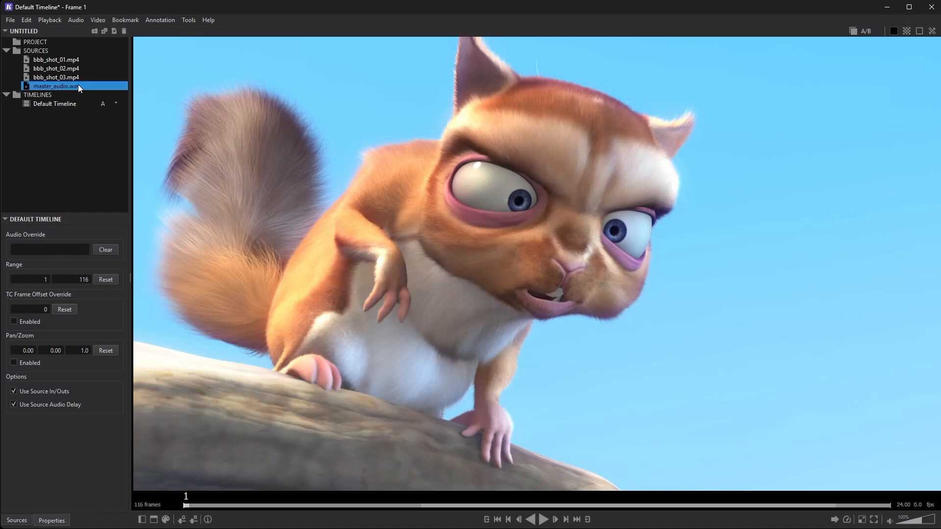
{"action": "left_click_drag", "start_coordinate": [78, 86], "coordinate": [51, 249]}
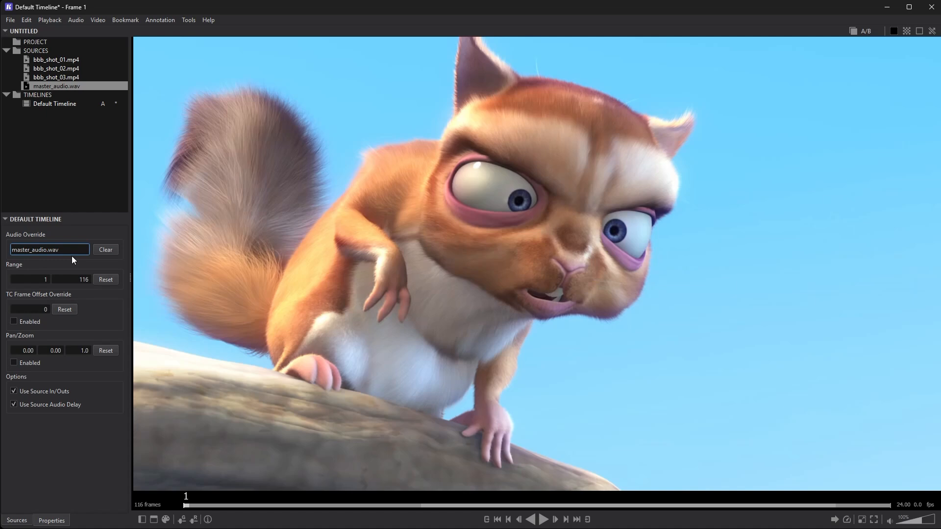
{"action": "left_click", "coordinate": [109, 251]}
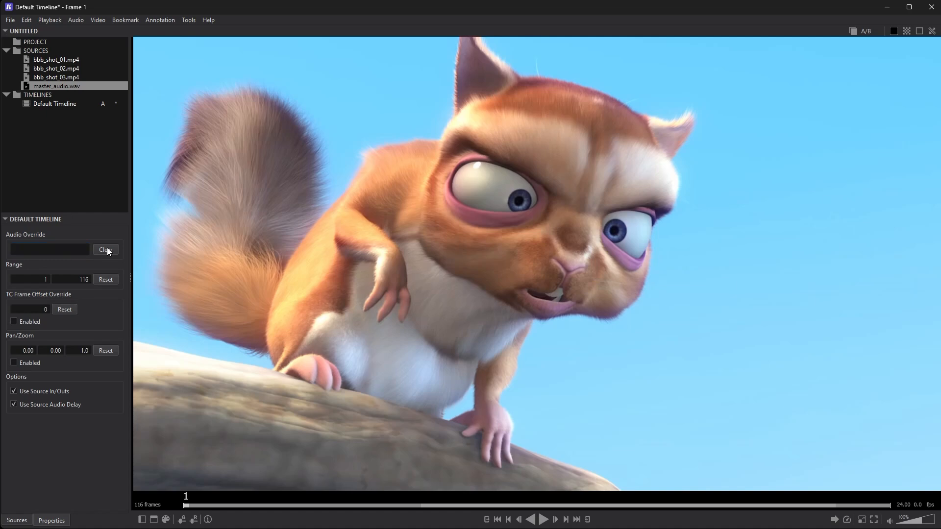